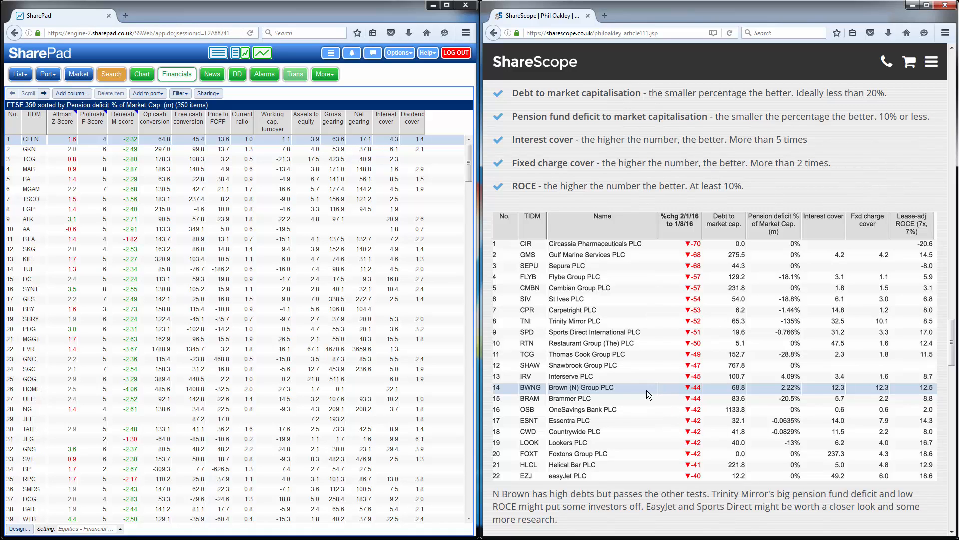
Create a new list setting named with the first name of the article's author
left_click(207, 208)
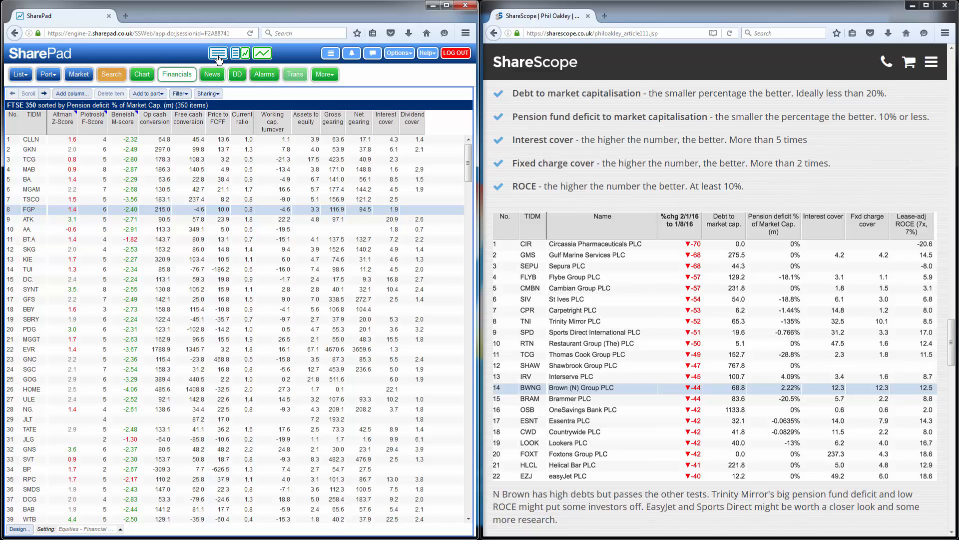
left_click(105, 531)
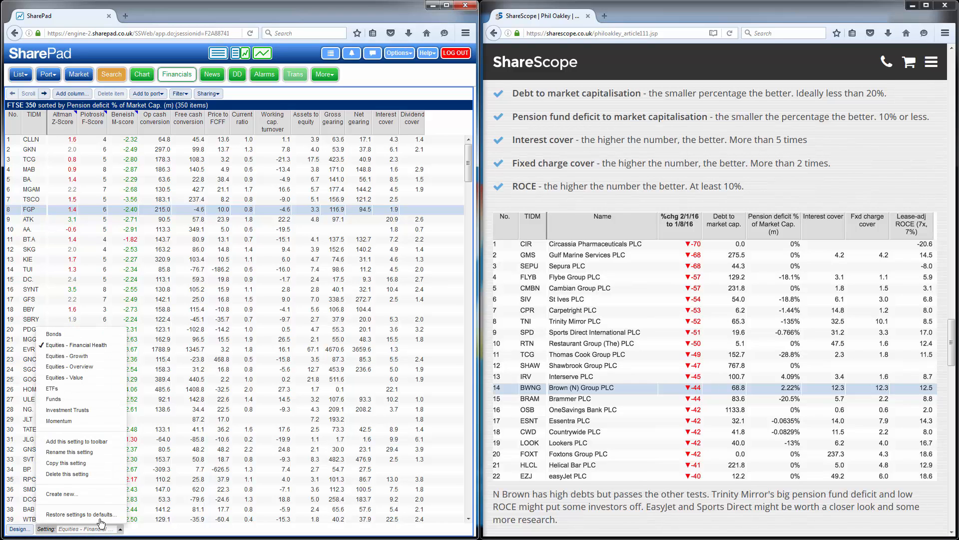
left_click(65, 495)
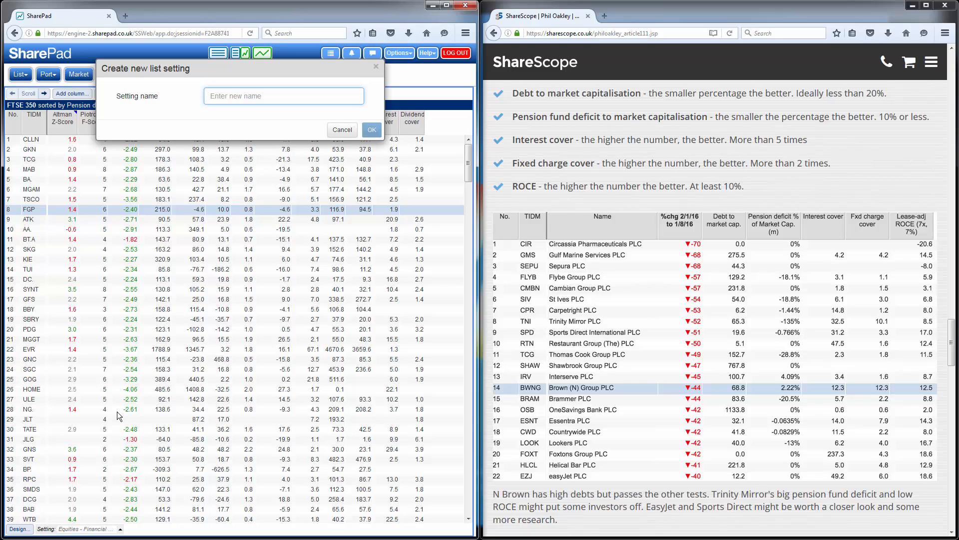
type("Phil")
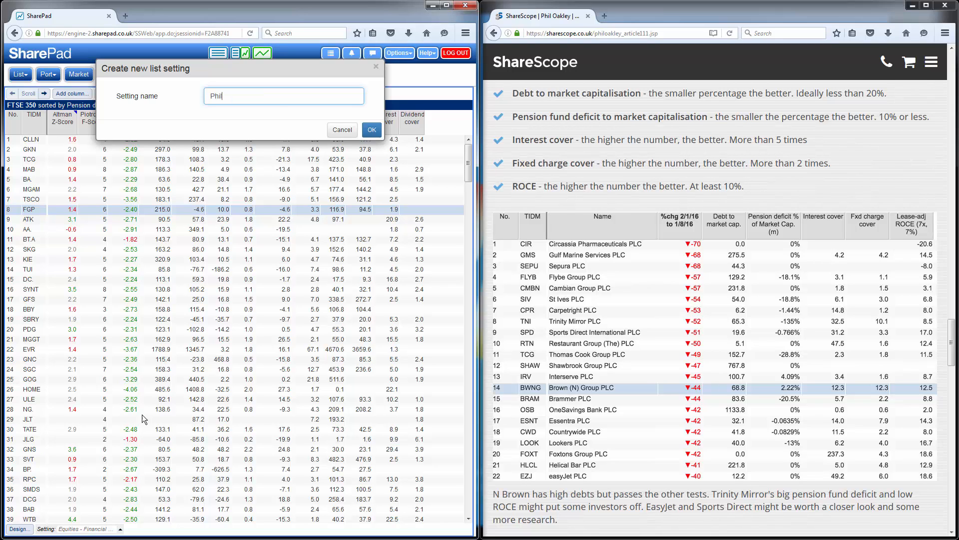
left_click(372, 130)
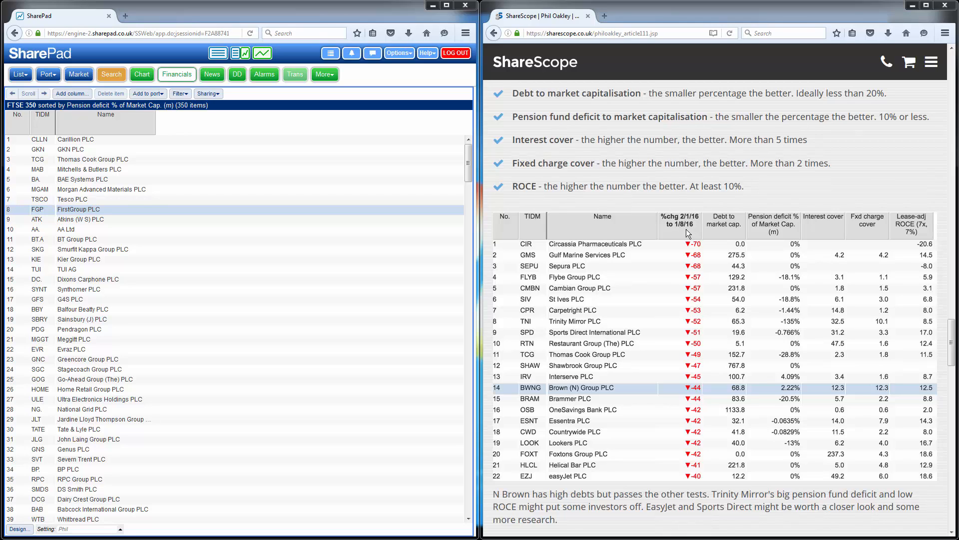
Start a new column and choose the price change between two dates as its item
left_click(77, 94)
left_click(78, 96)
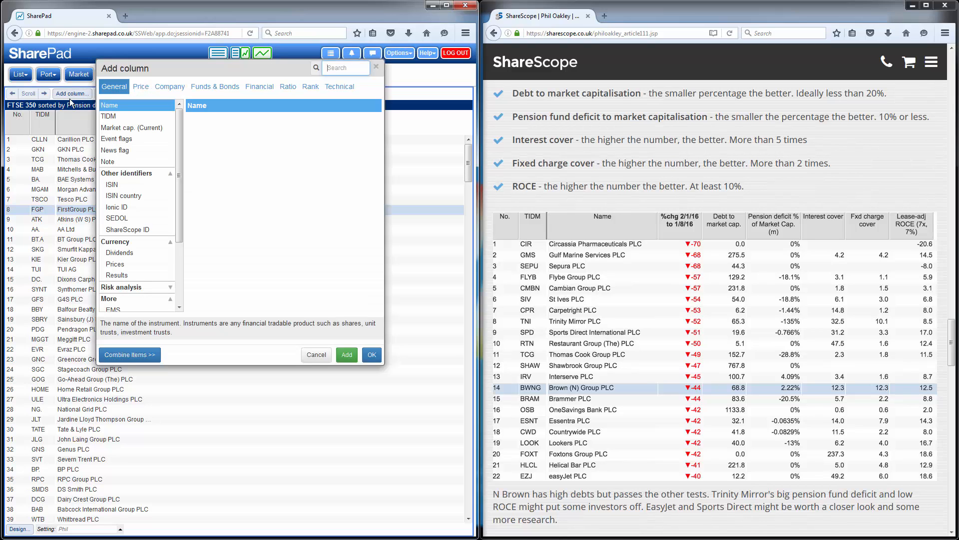
left_click(142, 88)
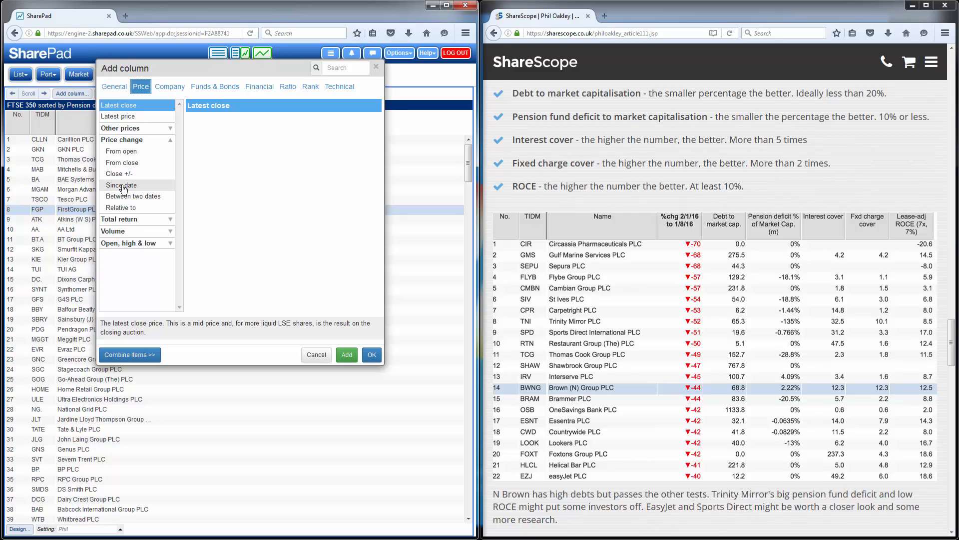
left_click(140, 187)
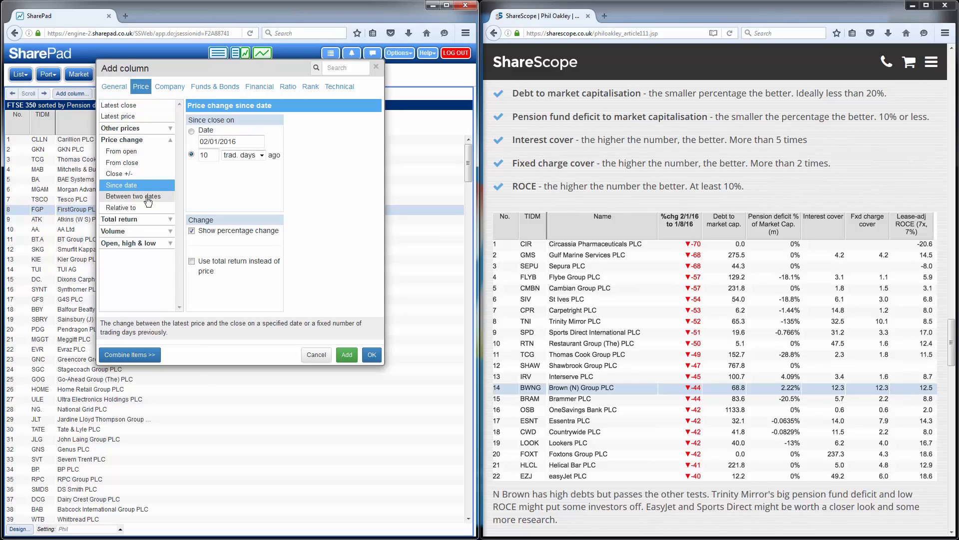
left_click(148, 199)
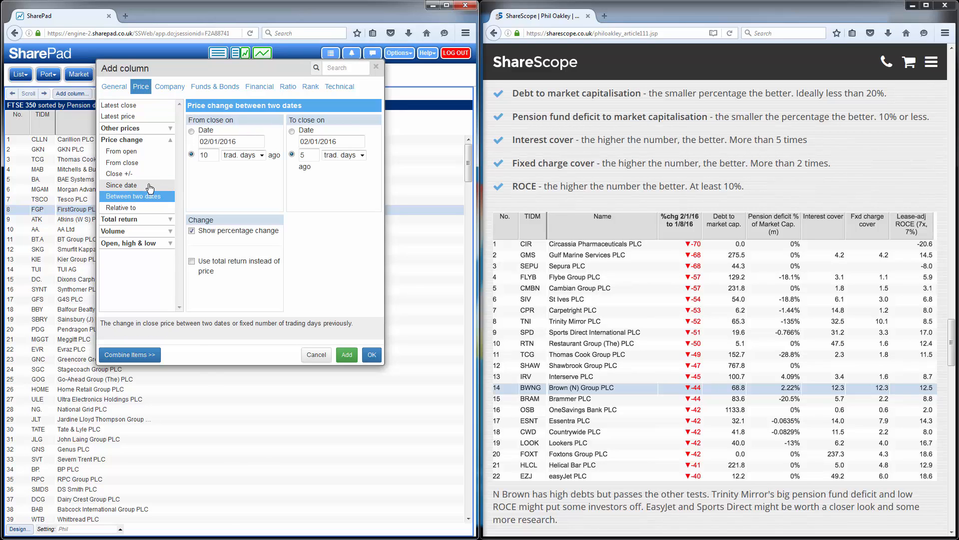
left_click(150, 186)
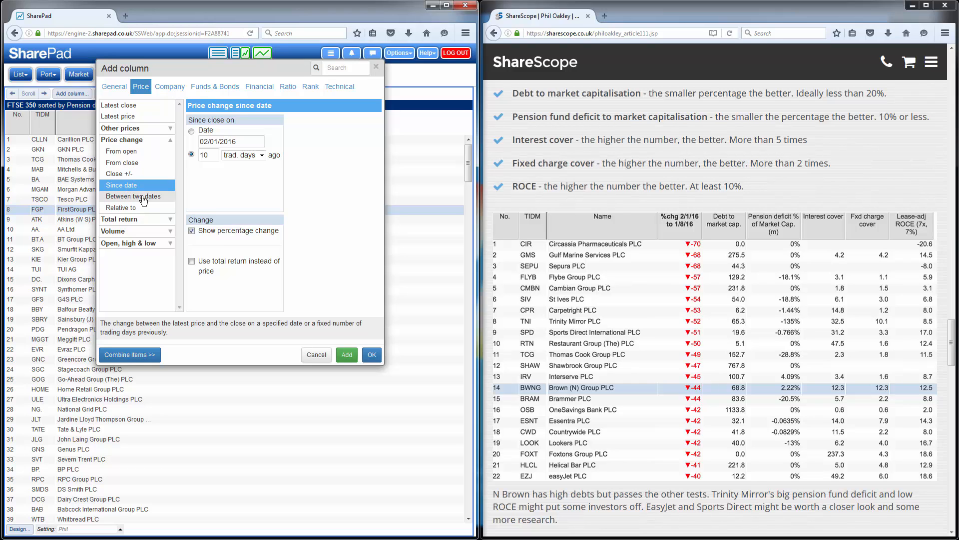
left_click(144, 199)
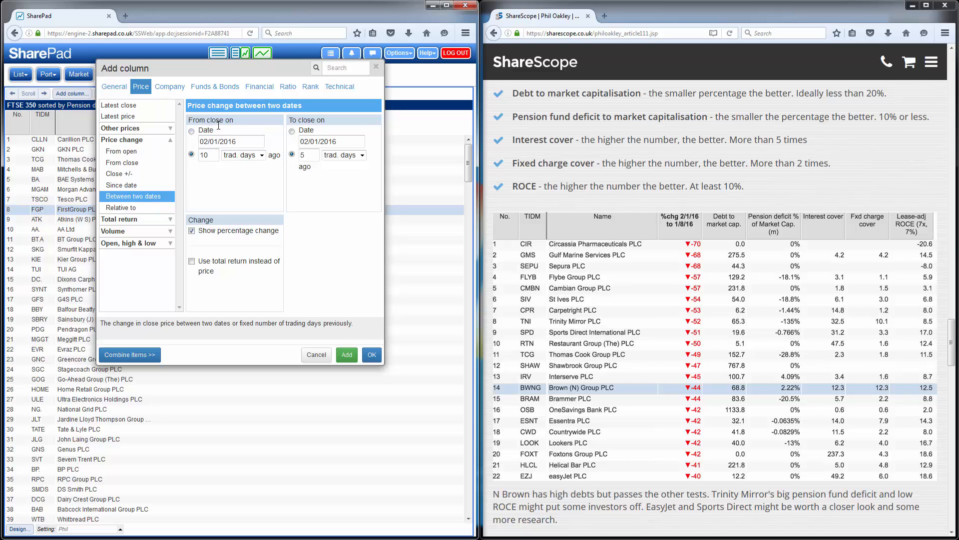
Base the price change on fixed dates, from the close on 02/01/2016 to the close on 01/08/2016
left_click(191, 131)
left_click(292, 131)
left_click_drag(316, 142, 320, 142)
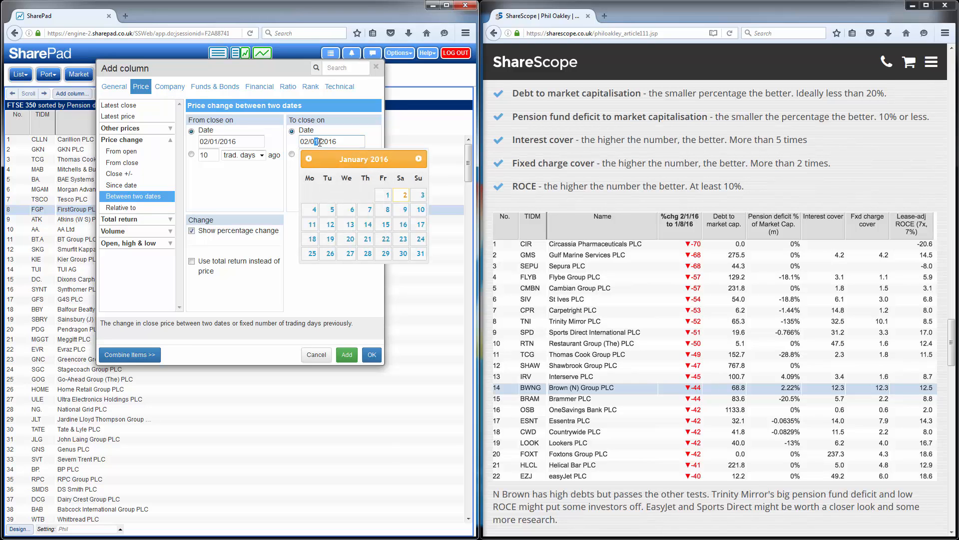
left_click(420, 157)
left_click(420, 158)
left_click(420, 158)
left_click(420, 158)
left_click(420, 158)
left_click(420, 158)
left_click(420, 158)
left_click(313, 195)
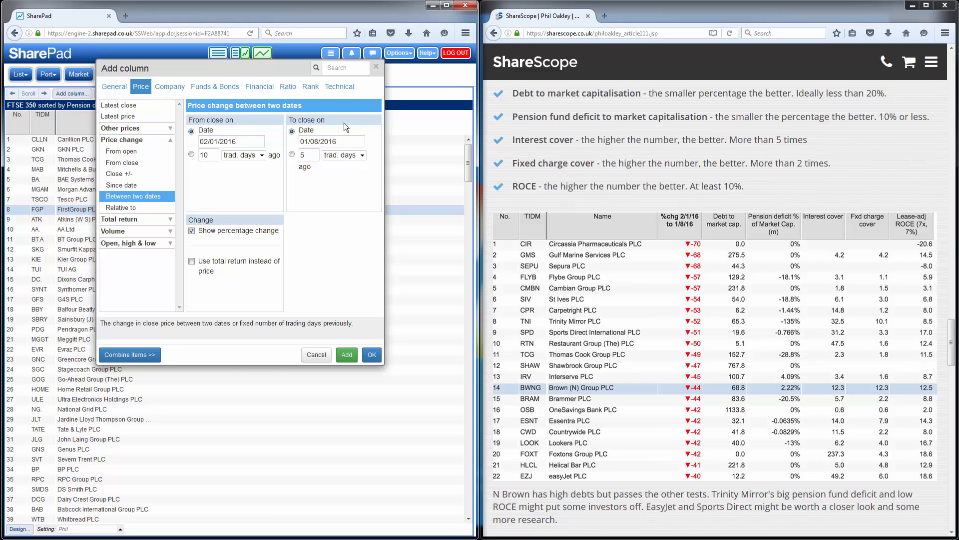
Try ending the price change period 1 trading day ago instead of on a fixed date
left_click(292, 154)
double_click(313, 155)
type("0")
key("BackSpace")
type("1")
Switch the end of the period to the fixed date and add the price change column
left_click(291, 130)
key("Return")
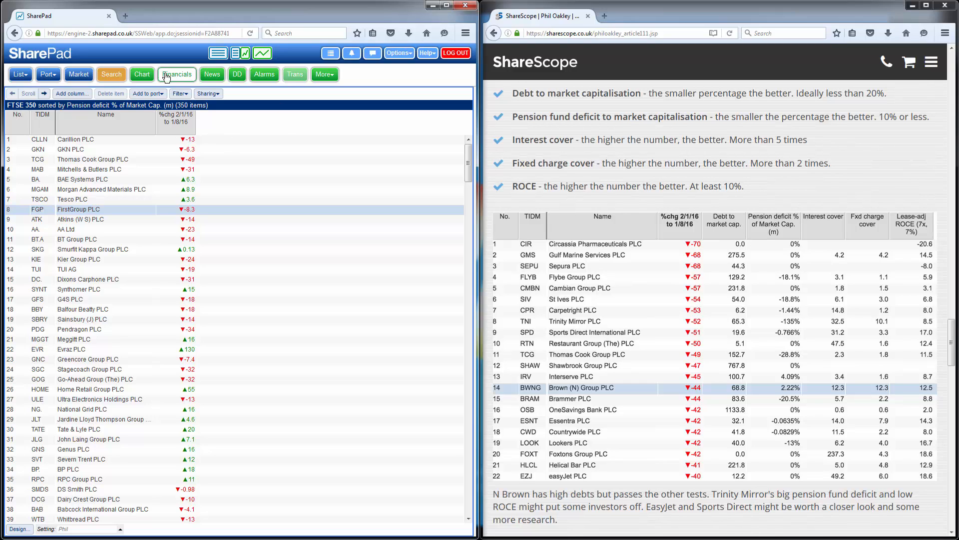
Find the Debt to market capitalisation ratio by searching for "debt" and add it as a column
left_click(85, 98)
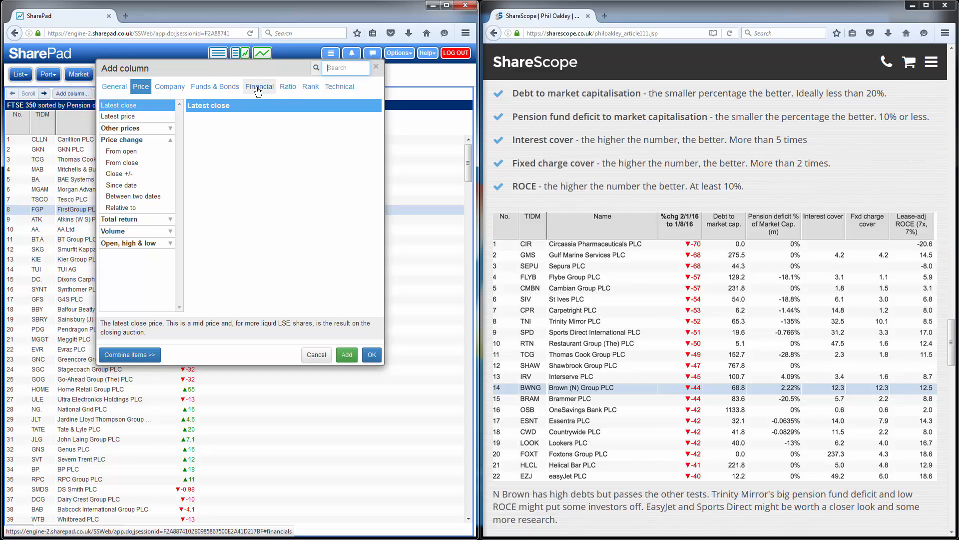
left_click(339, 71)
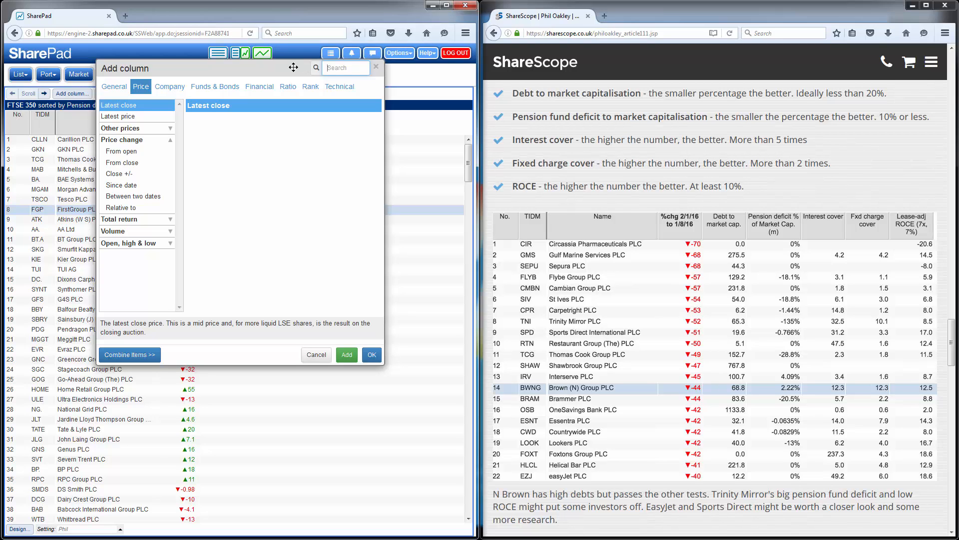
type("debt")
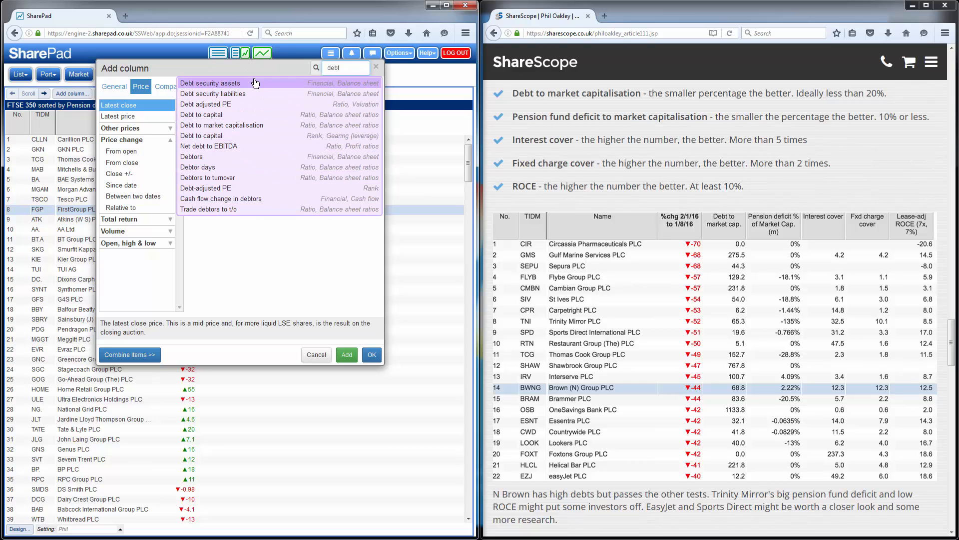
left_click(252, 125)
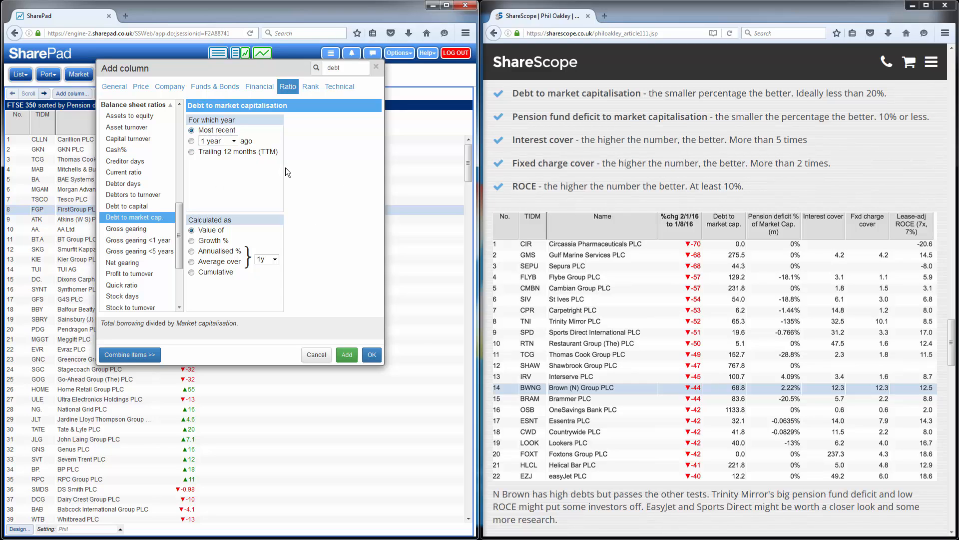
left_click(372, 354)
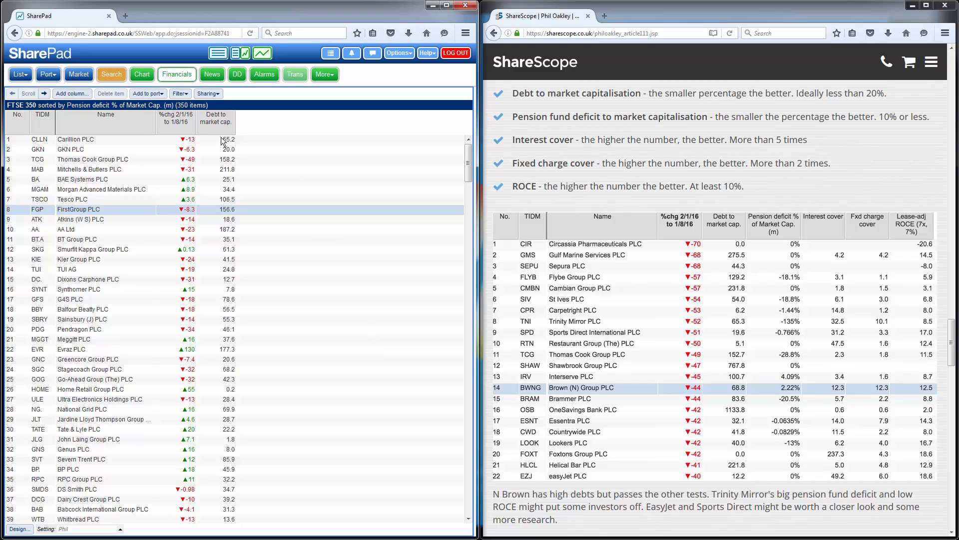
Start another column and choose Pension deficit as its item by searching for "pensio"
left_click(71, 95)
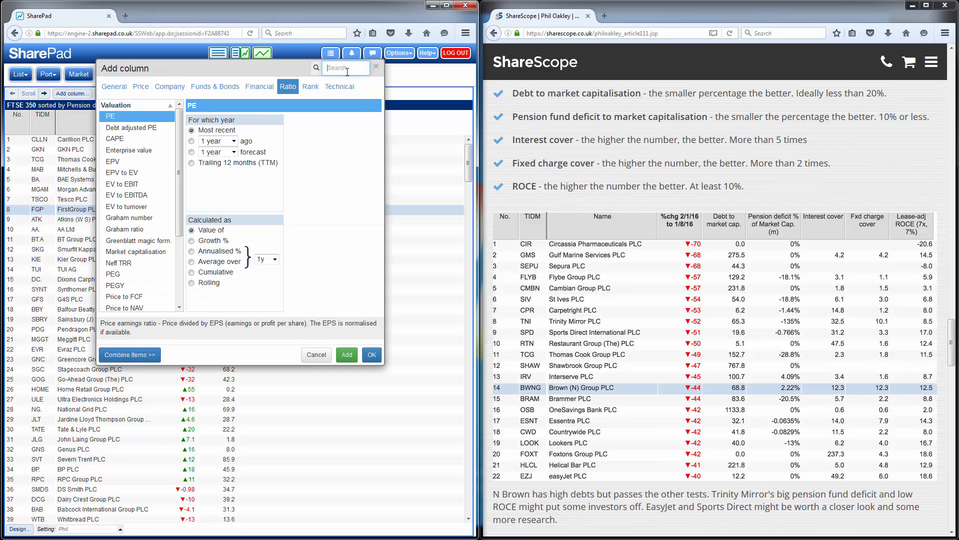
type("pen")
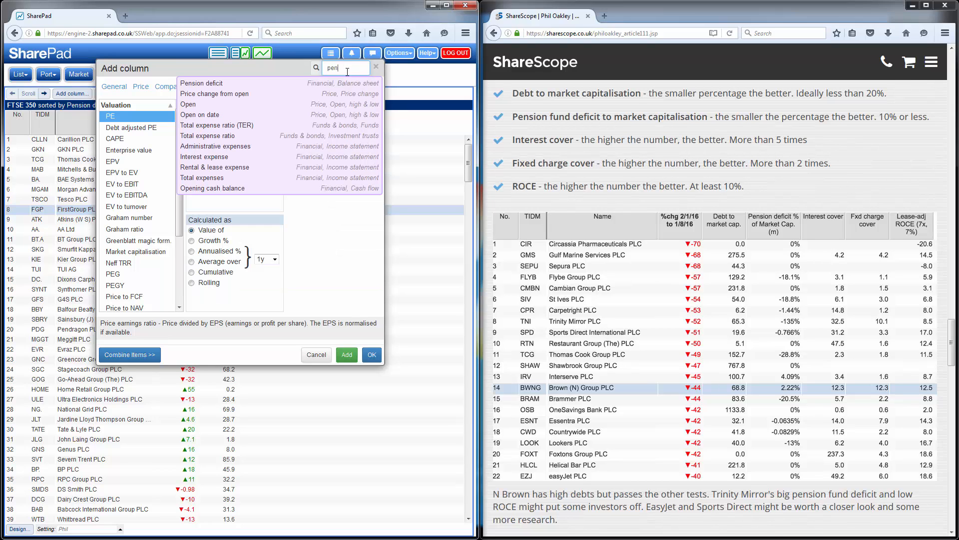
type("sio")
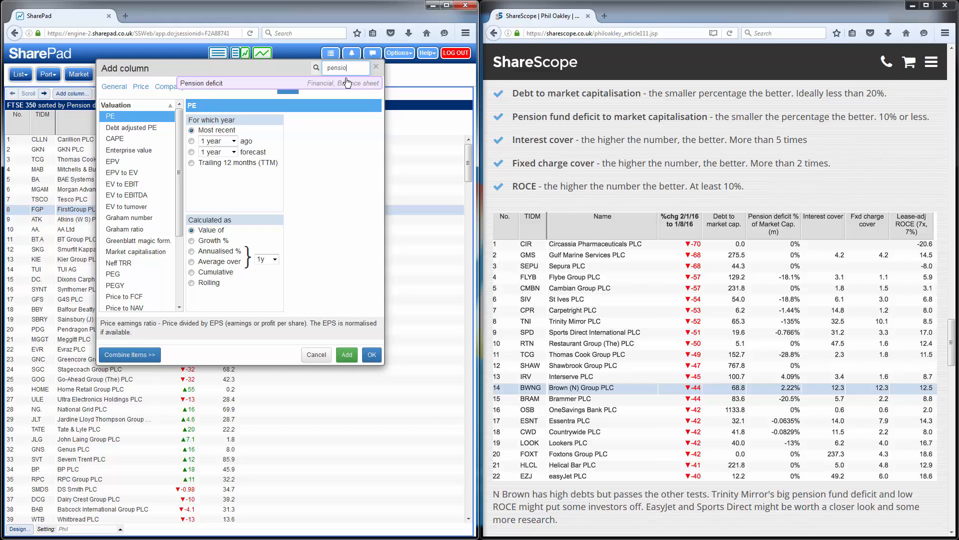
left_click(217, 84)
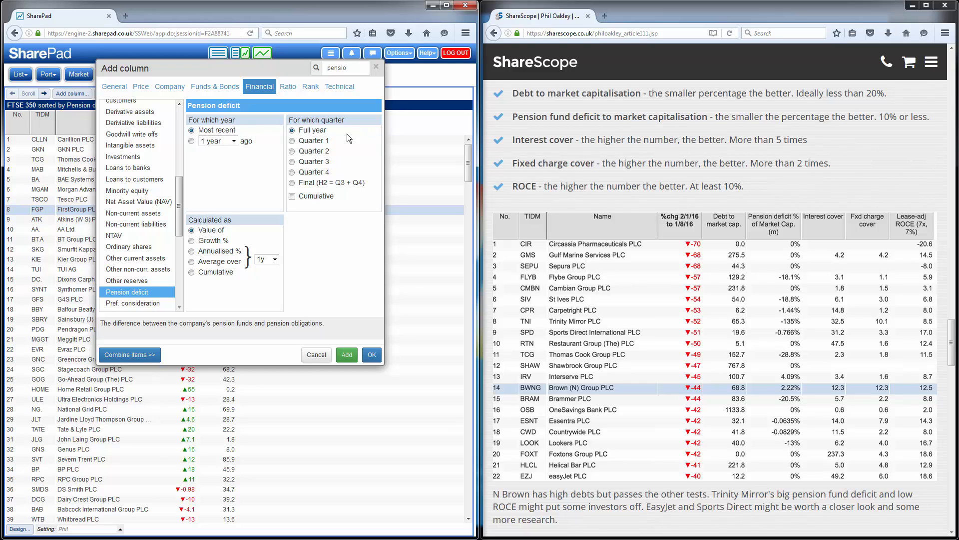
Combine the pension deficit as "% of" with Market capitalisation and add the combined column
left_click(129, 355)
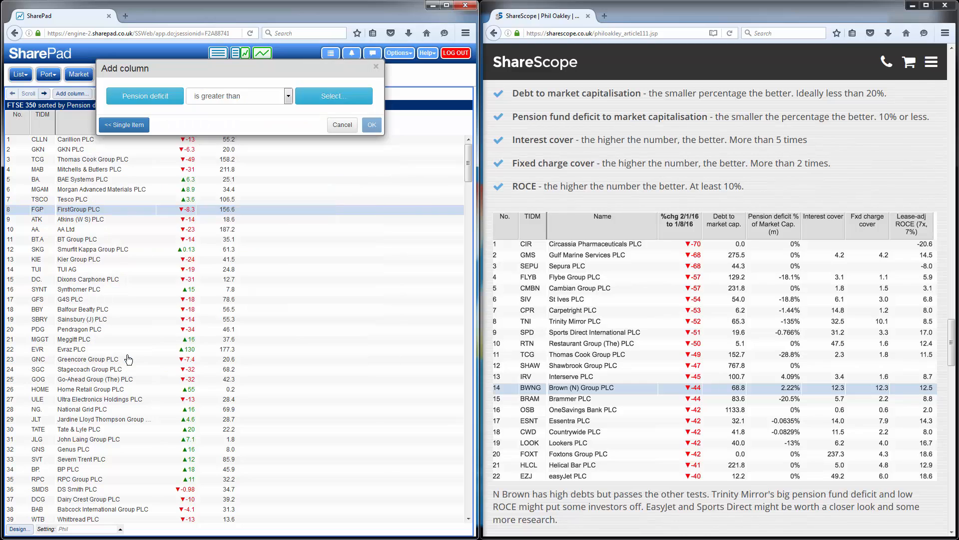
left_click(227, 98)
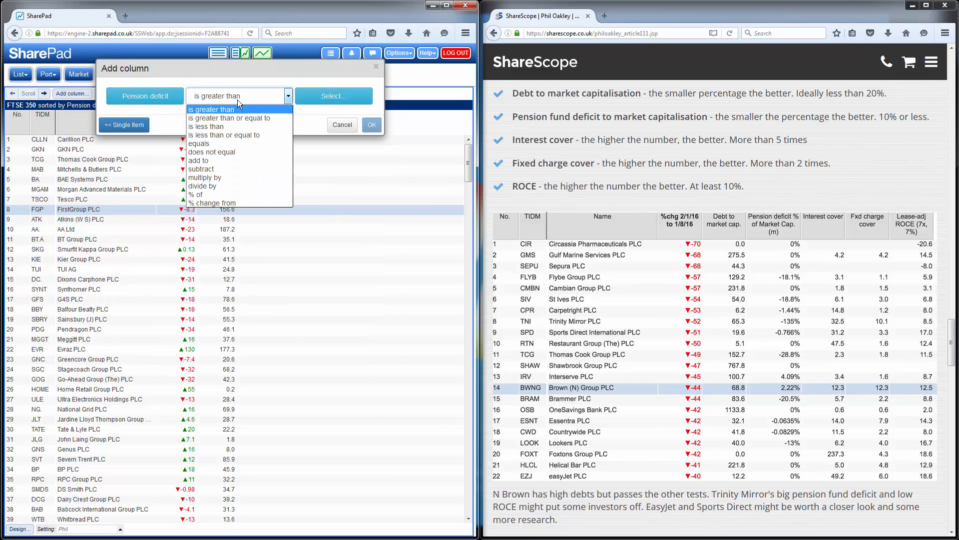
left_click(231, 194)
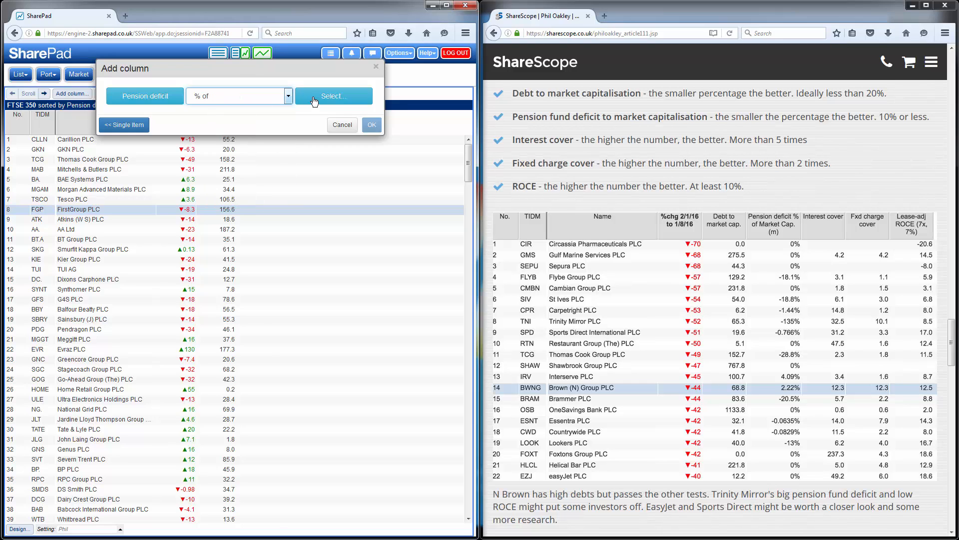
left_click(335, 99)
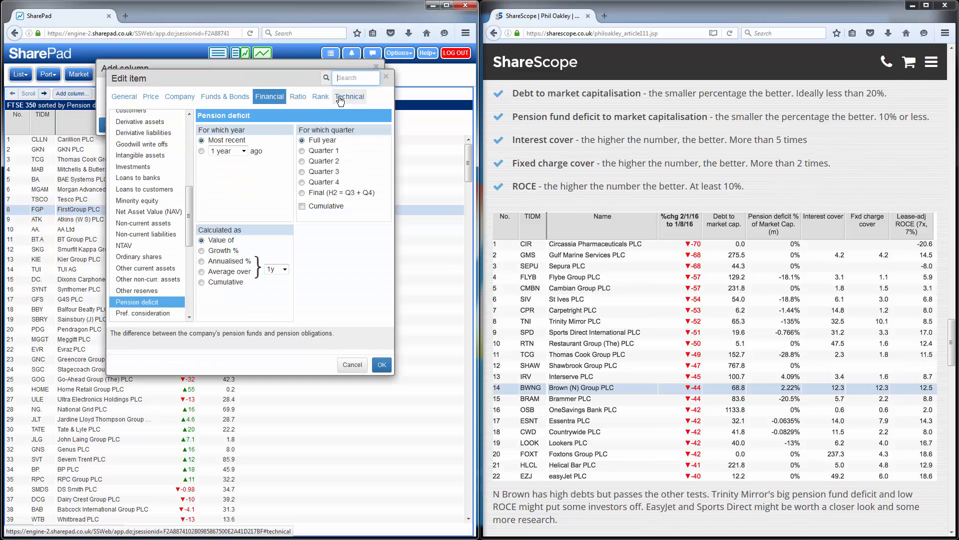
type("mar")
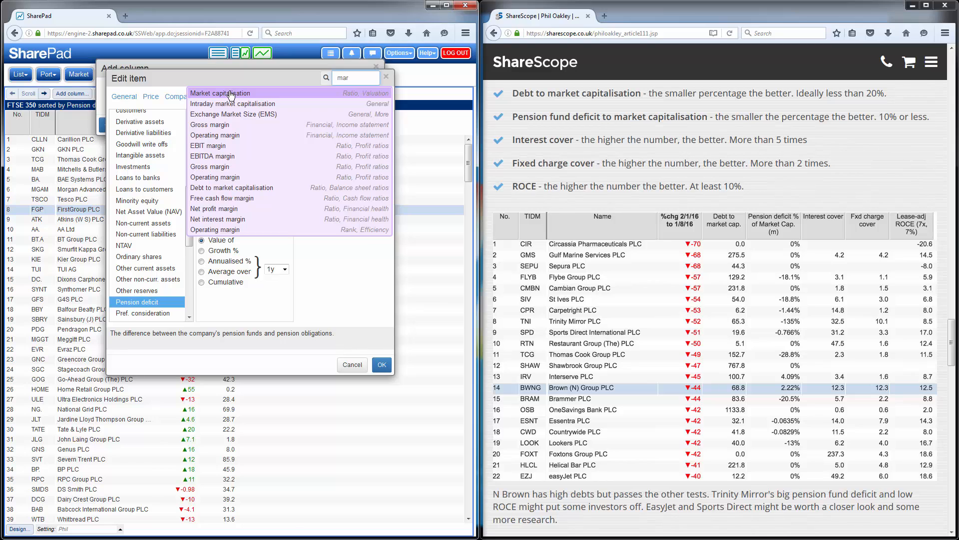
left_click(231, 95)
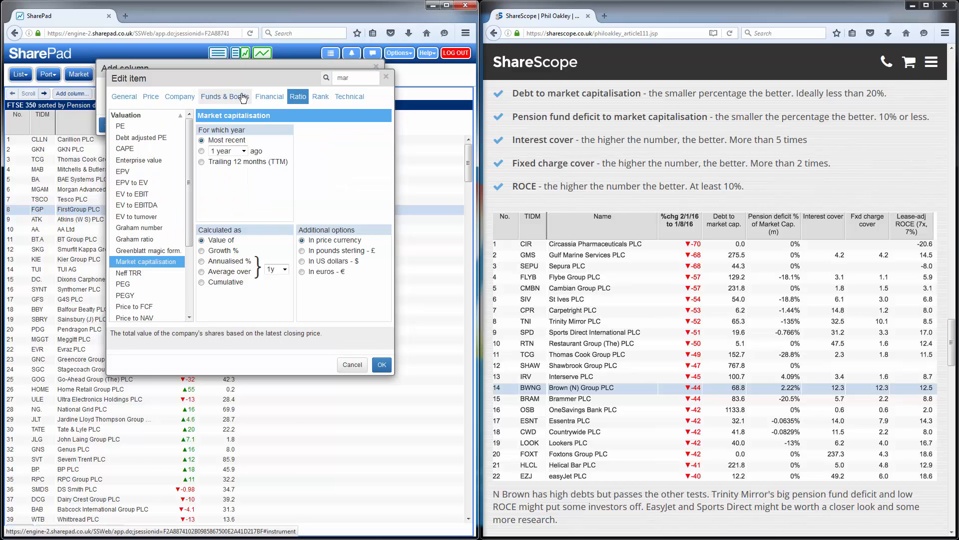
left_click(382, 364)
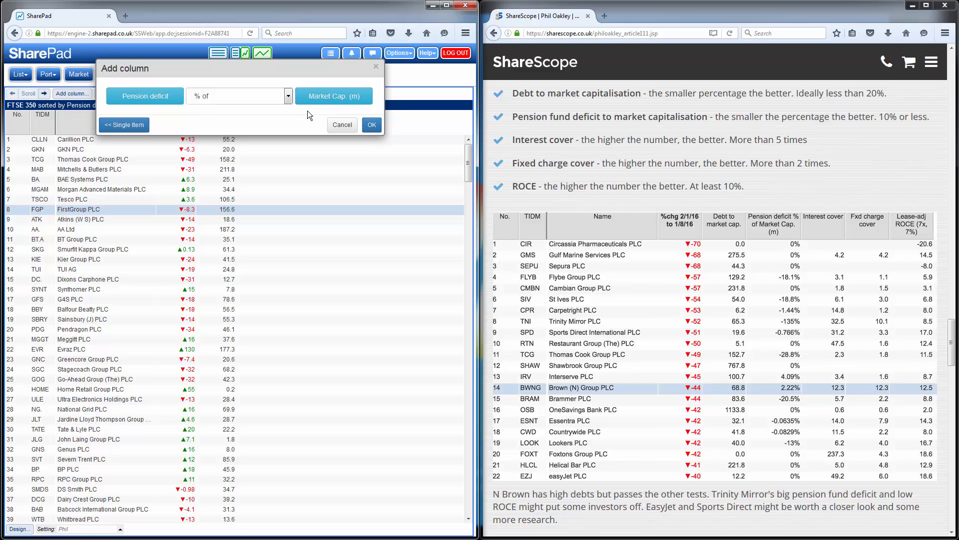
left_click(372, 126)
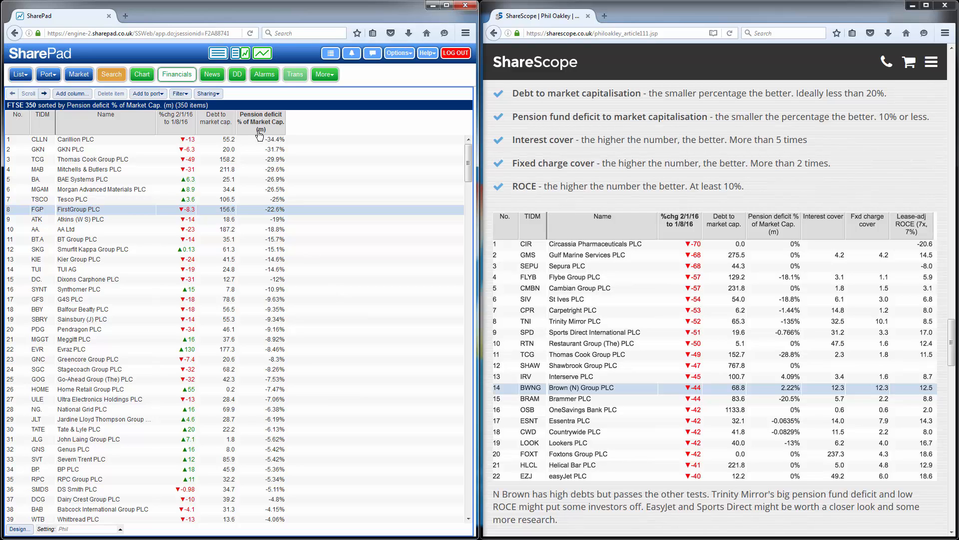
Search for "inte" and add the Interest cover profit ratio as a column, keeping the column chooser open
left_click(75, 95)
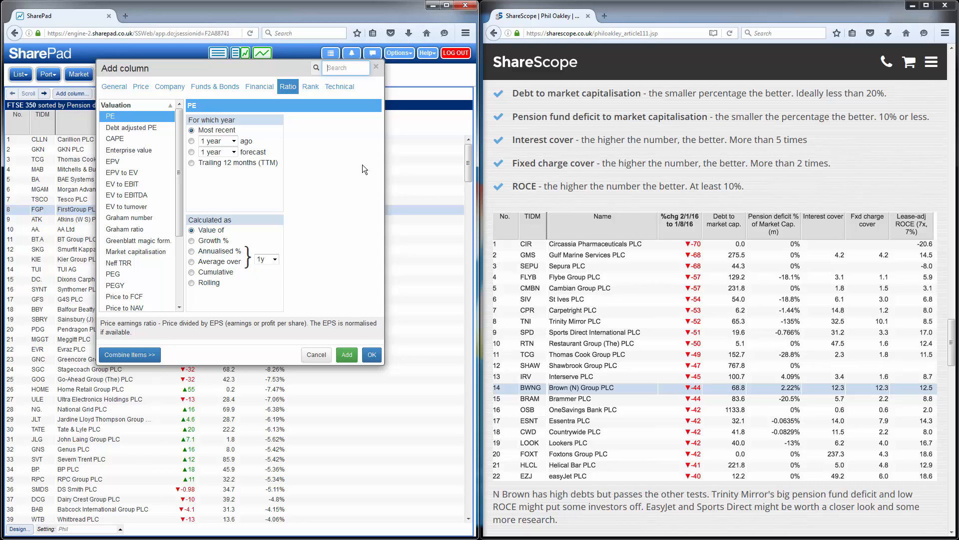
type("inte")
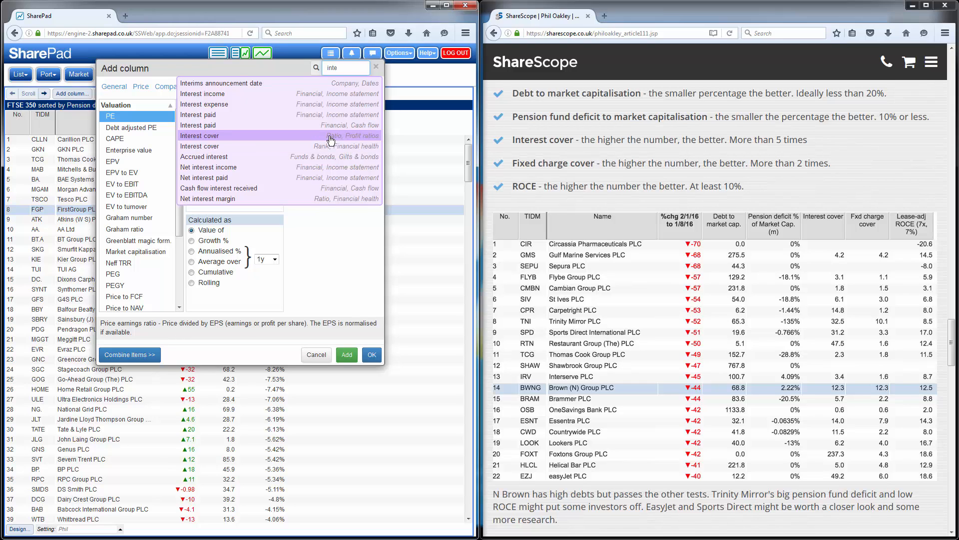
left_click(203, 137)
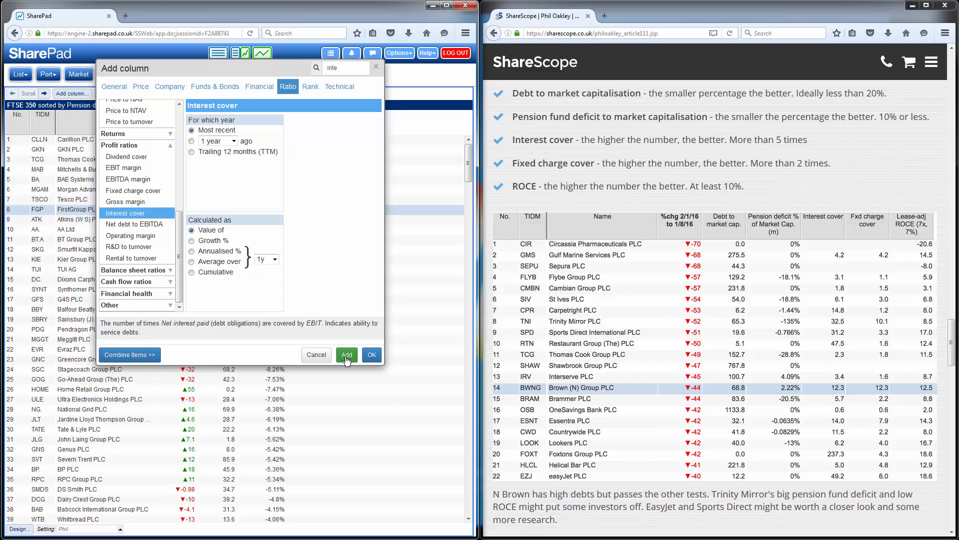
left_click(347, 355)
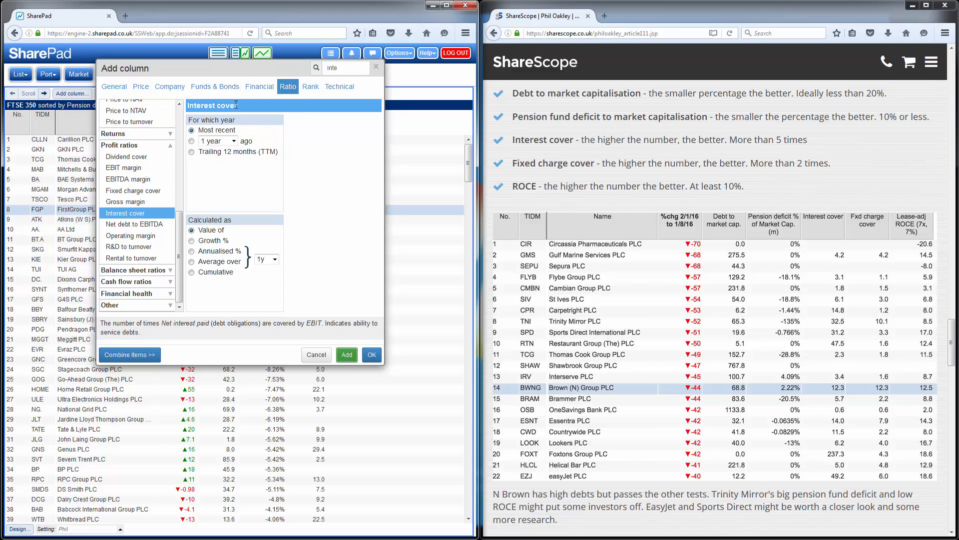
Find the Fixed charge cover profit ratio by searching for "fix" and add it as a column
left_click(350, 70)
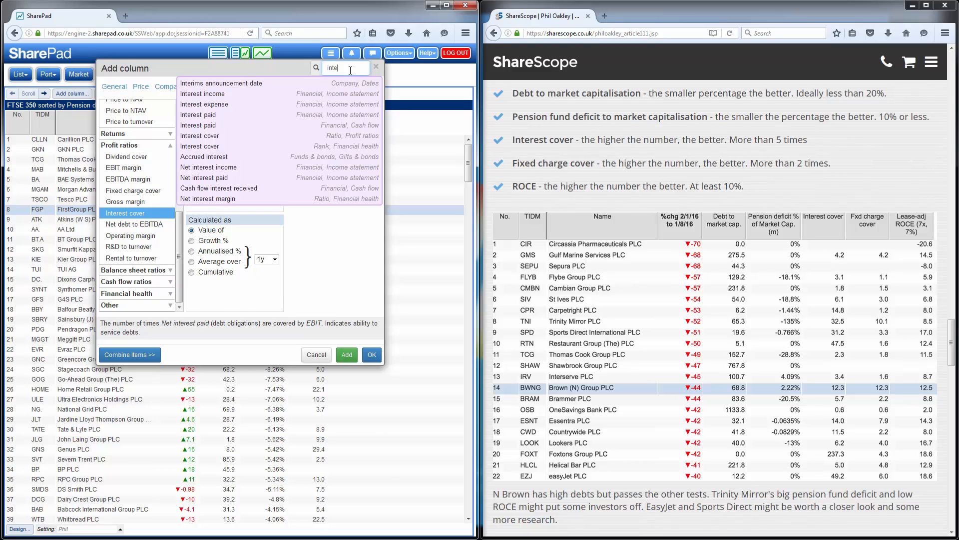
key("BackSpace")
key("BackSpace")
key("BackSpace")
key("BackSpace")
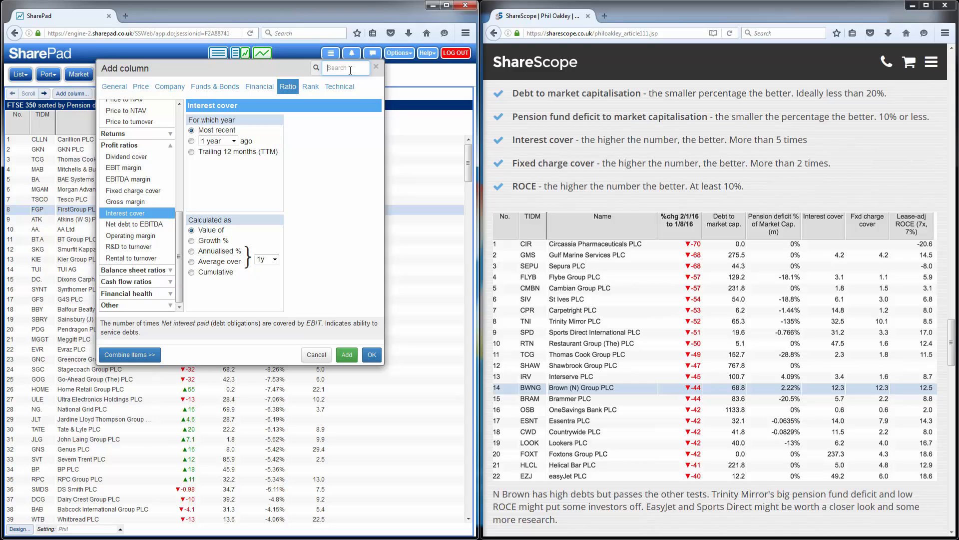
type("fix")
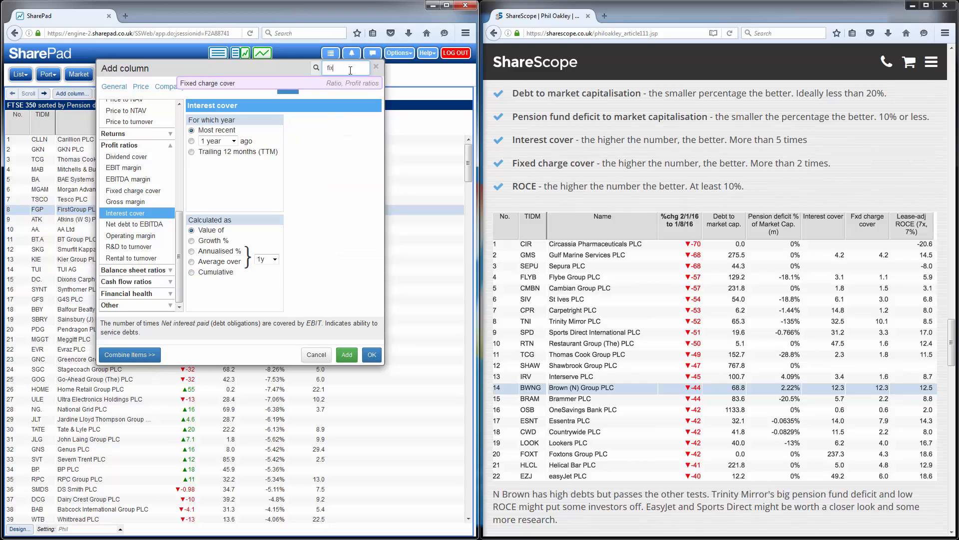
left_click(210, 85)
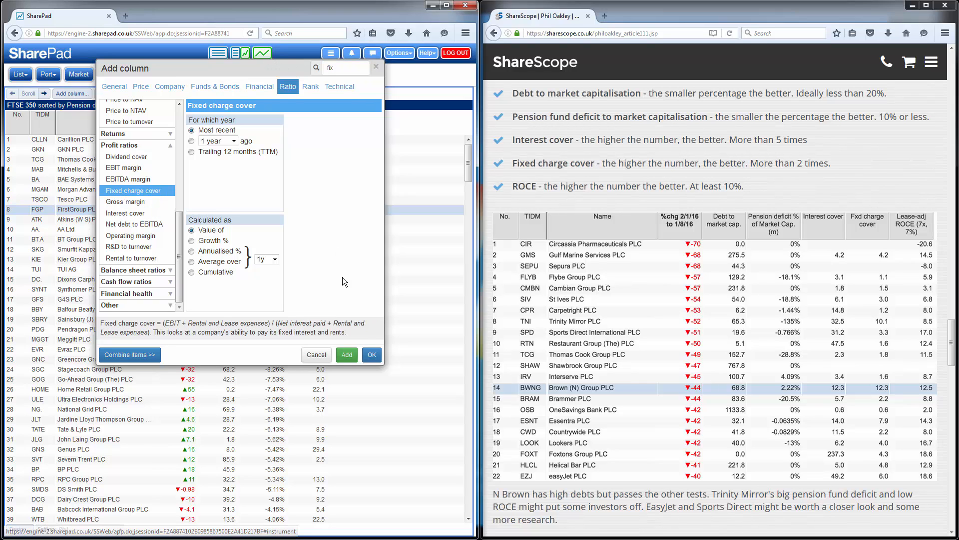
left_click(349, 355)
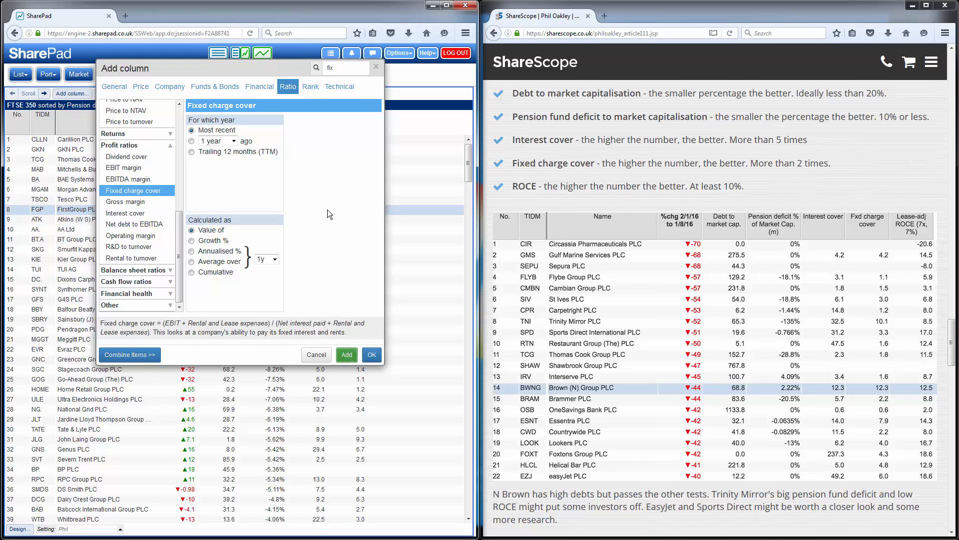
Search for "roce" and add the Return on Capital Employed ratio as a lease-adjusted column with an interest rate of 7%
double_click(329, 68)
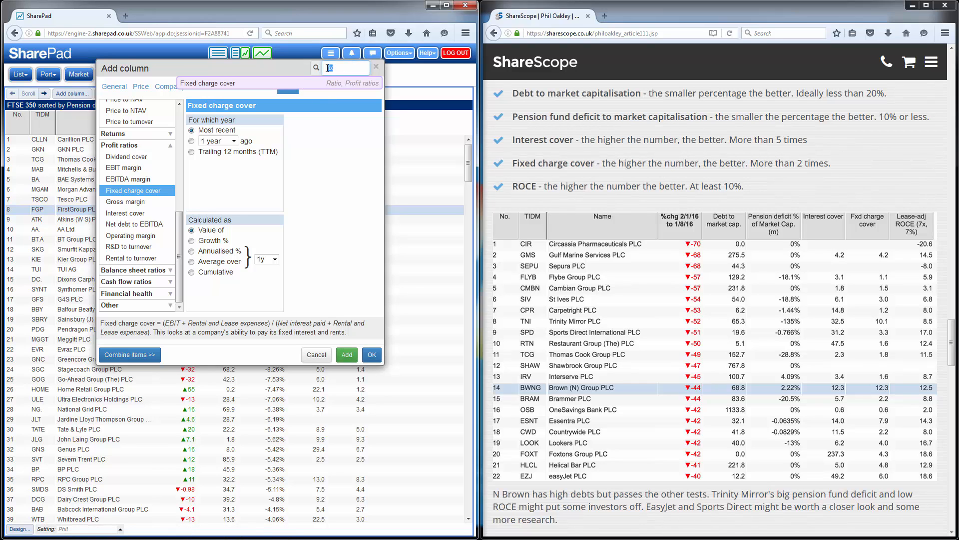
key("BackSpace")
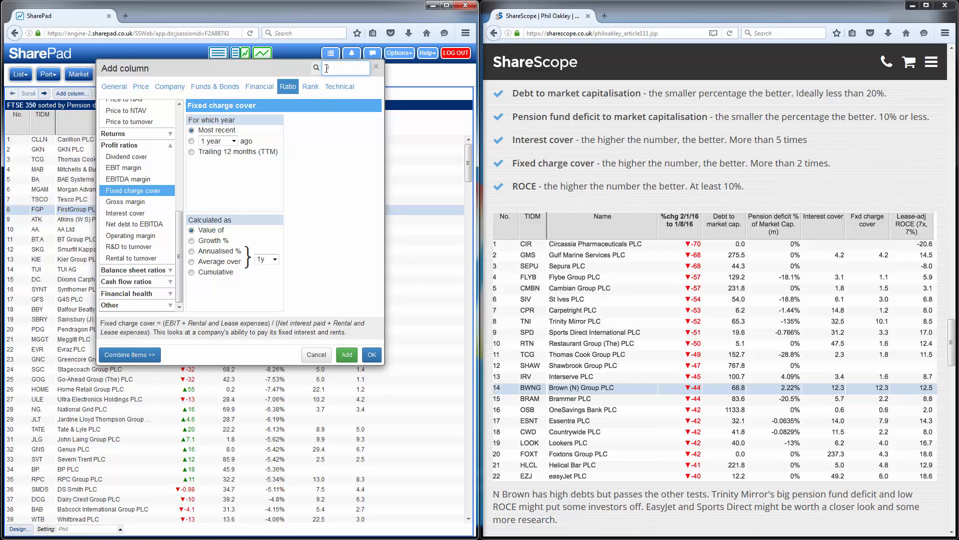
type("roce")
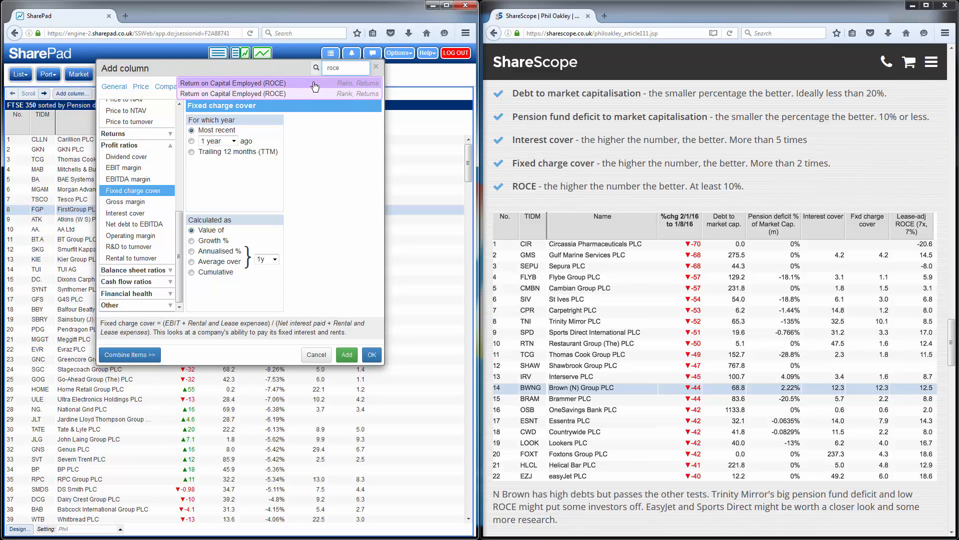
left_click(316, 86)
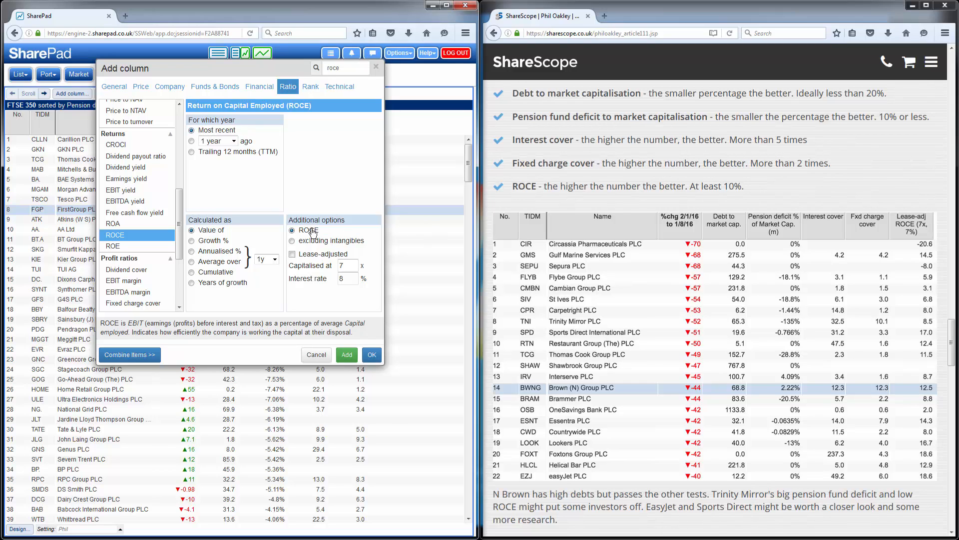
left_click(292, 254)
left_click(324, 277)
type("7")
left_click(374, 355)
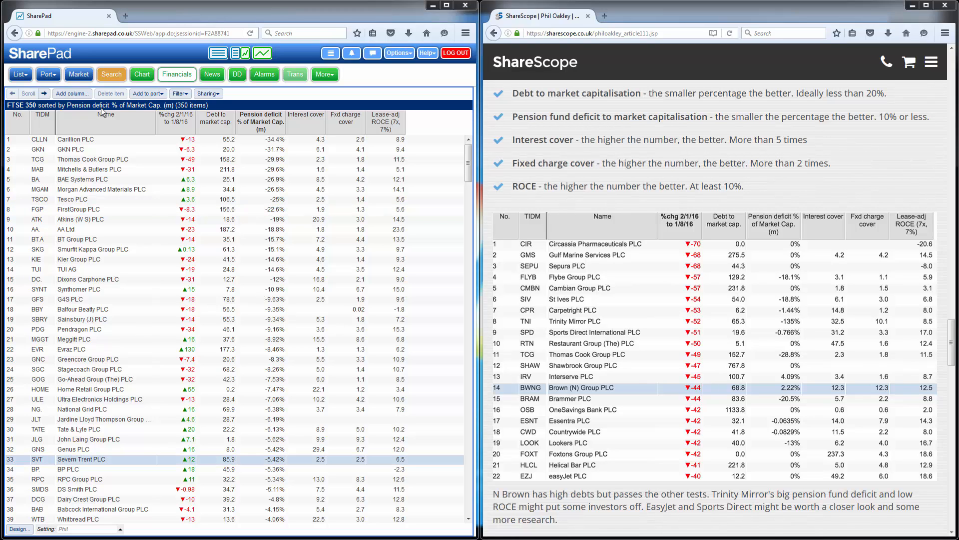
Apply the finished columns to the FTSE 100 list, followed by the LSE Shares list
left_click(23, 75)
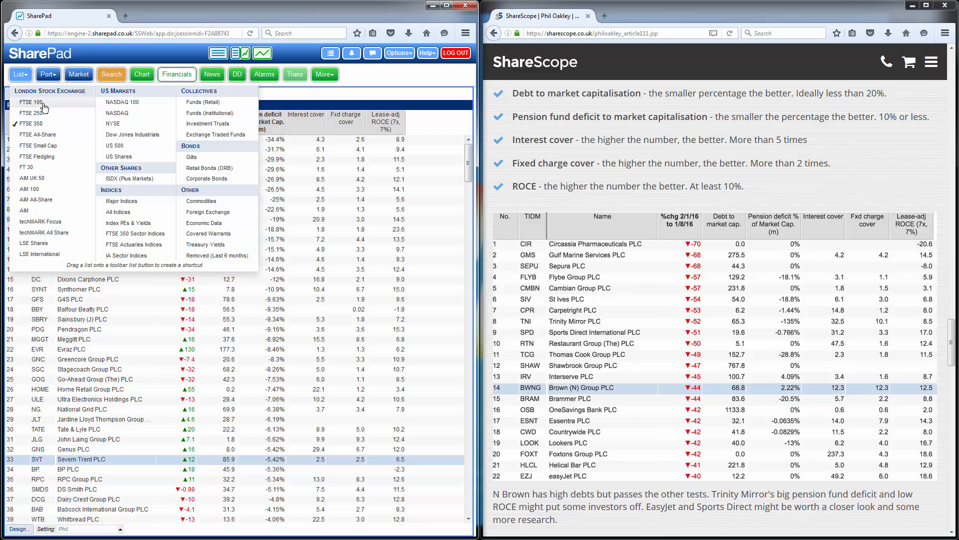
left_click(32, 102)
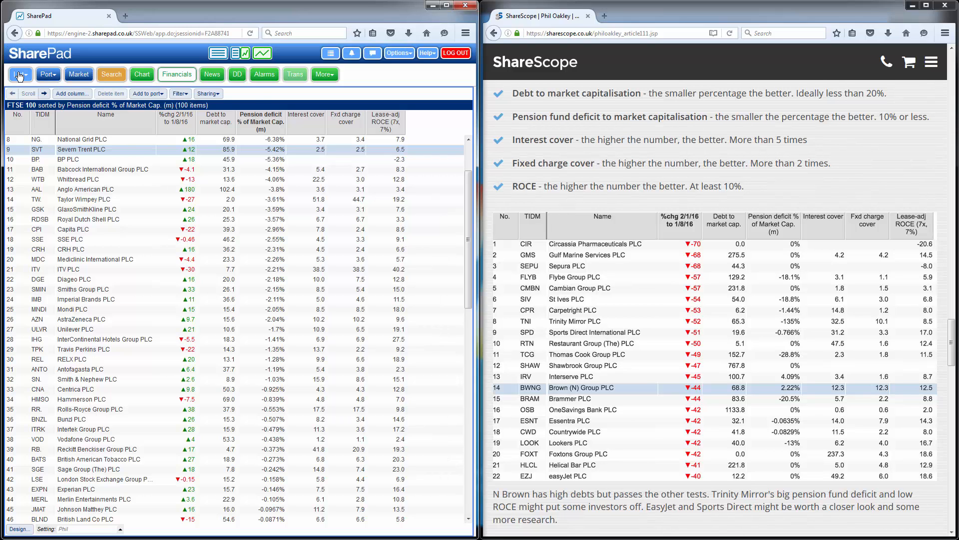
left_click(20, 74)
left_click(34, 243)
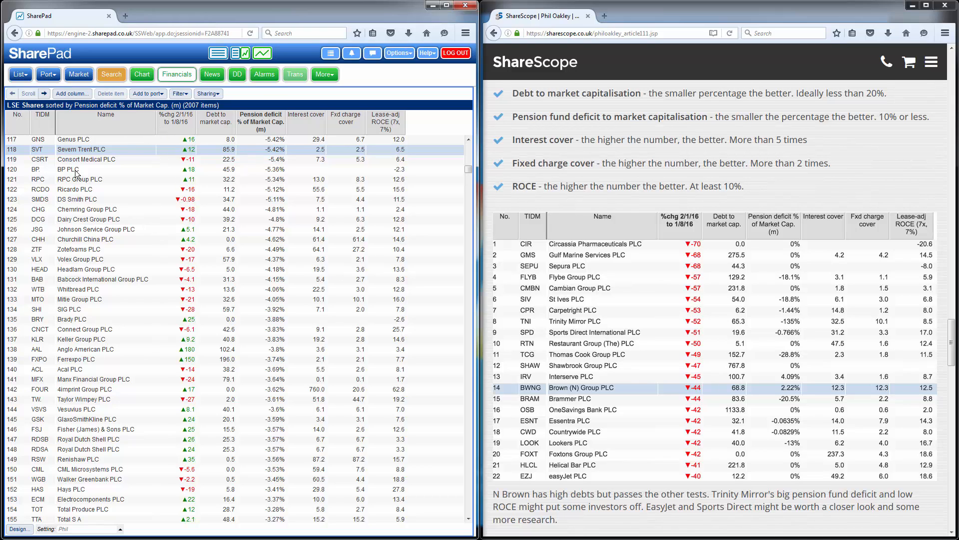
Show the available list settings and their management options
left_click(86, 531)
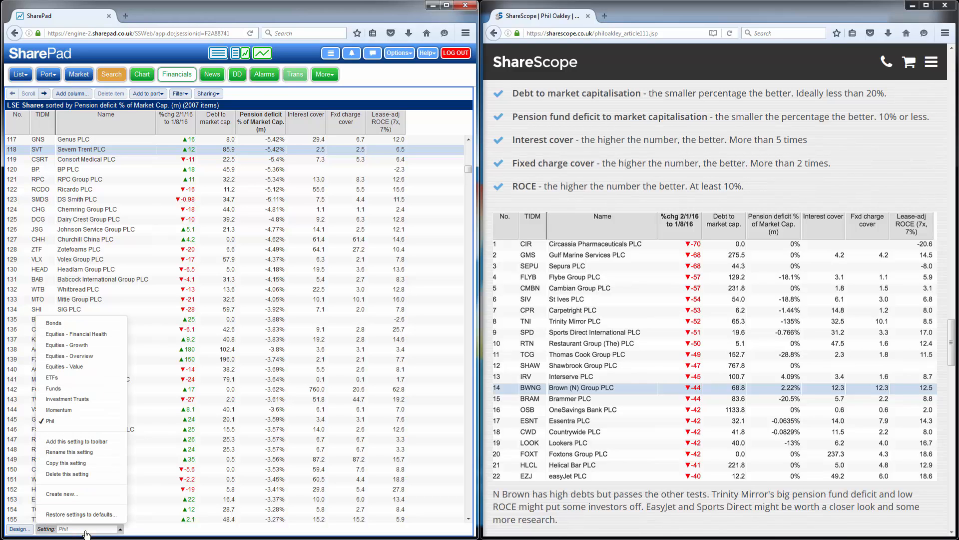